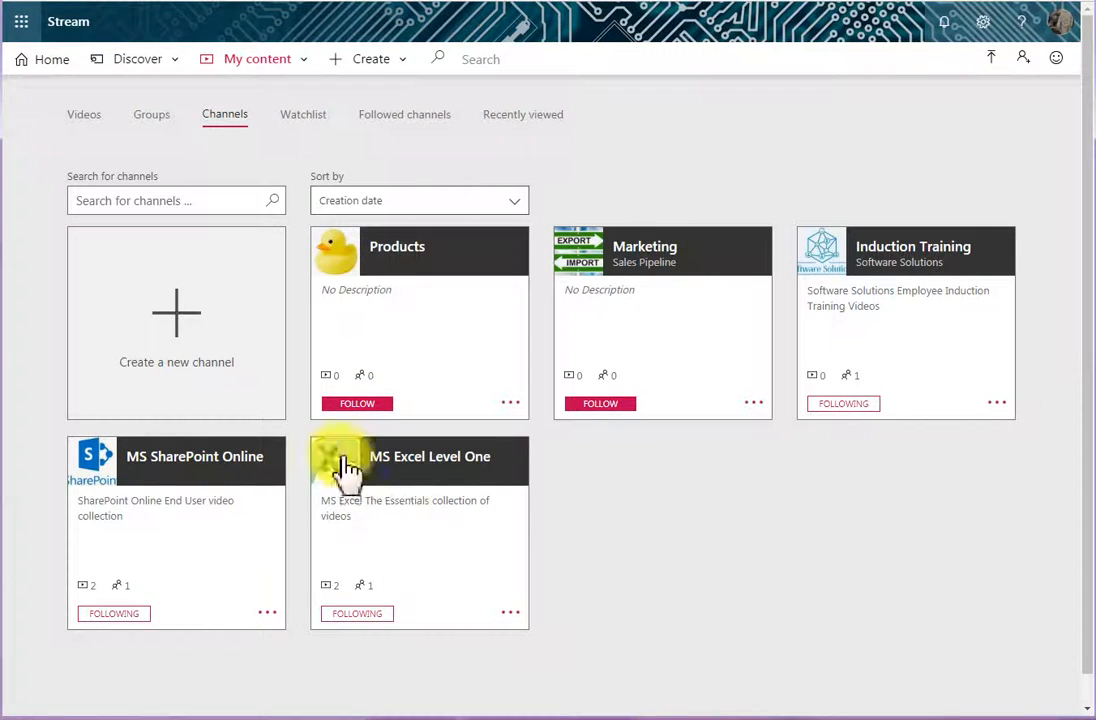
# - Start a new channel named "Marketing" with the description "Marketing resources for the Marketing Team only"
pyautogui.click(181, 323)
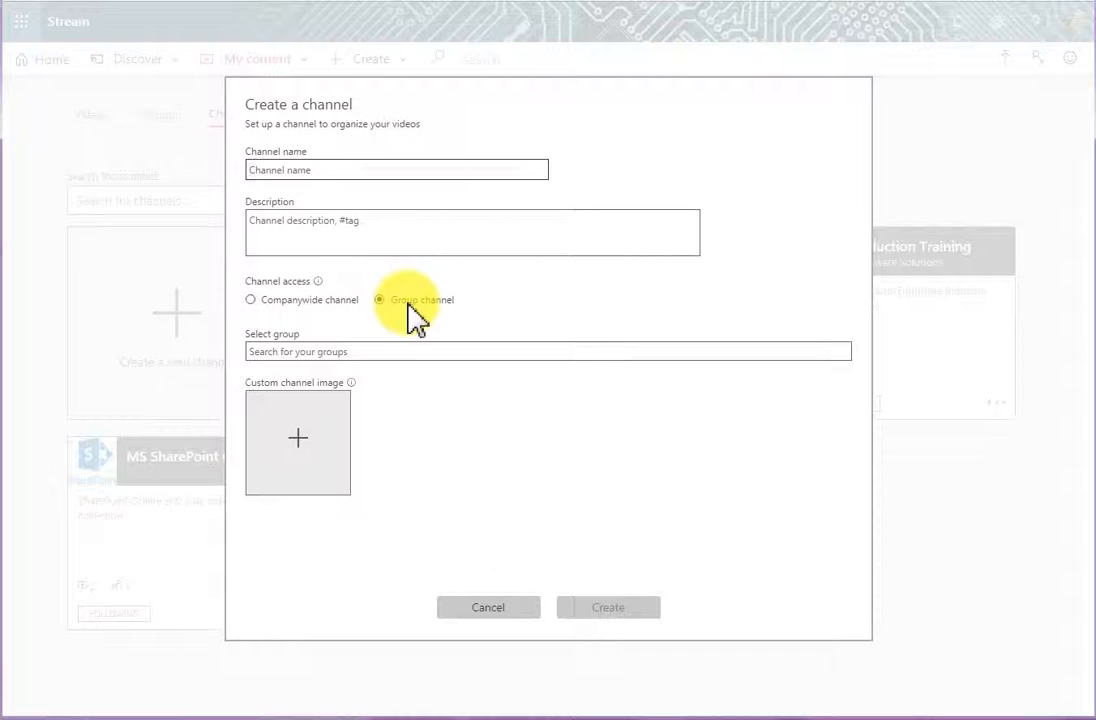
pyautogui.click(338, 174)
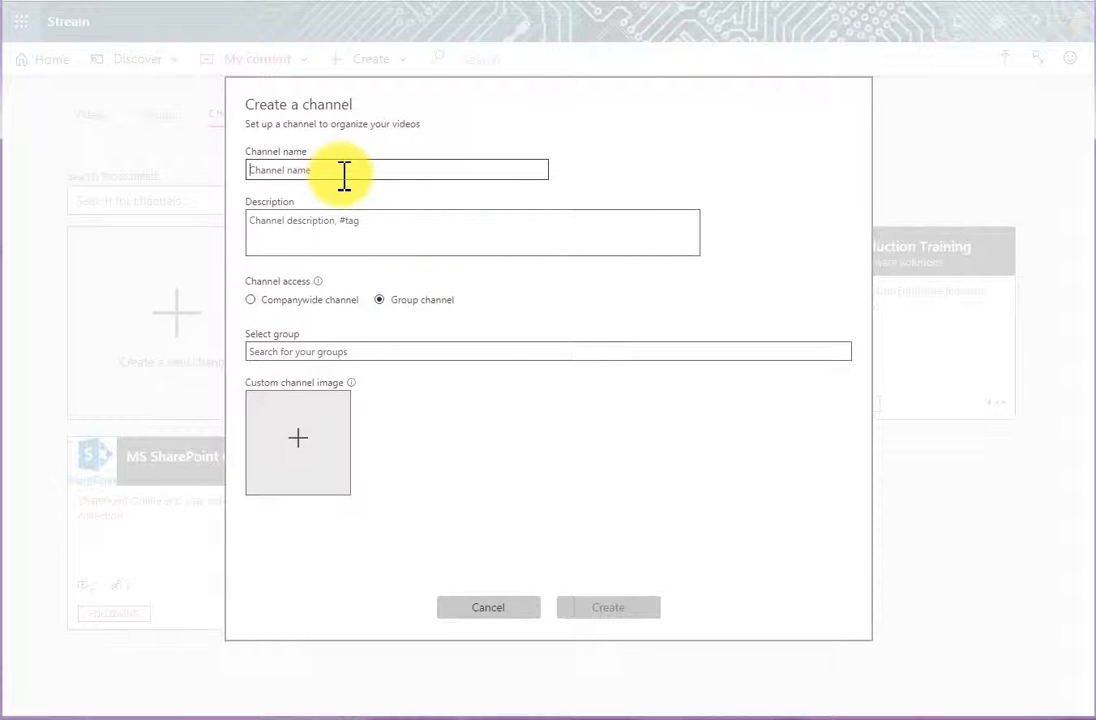
pyautogui.write('Marketing')
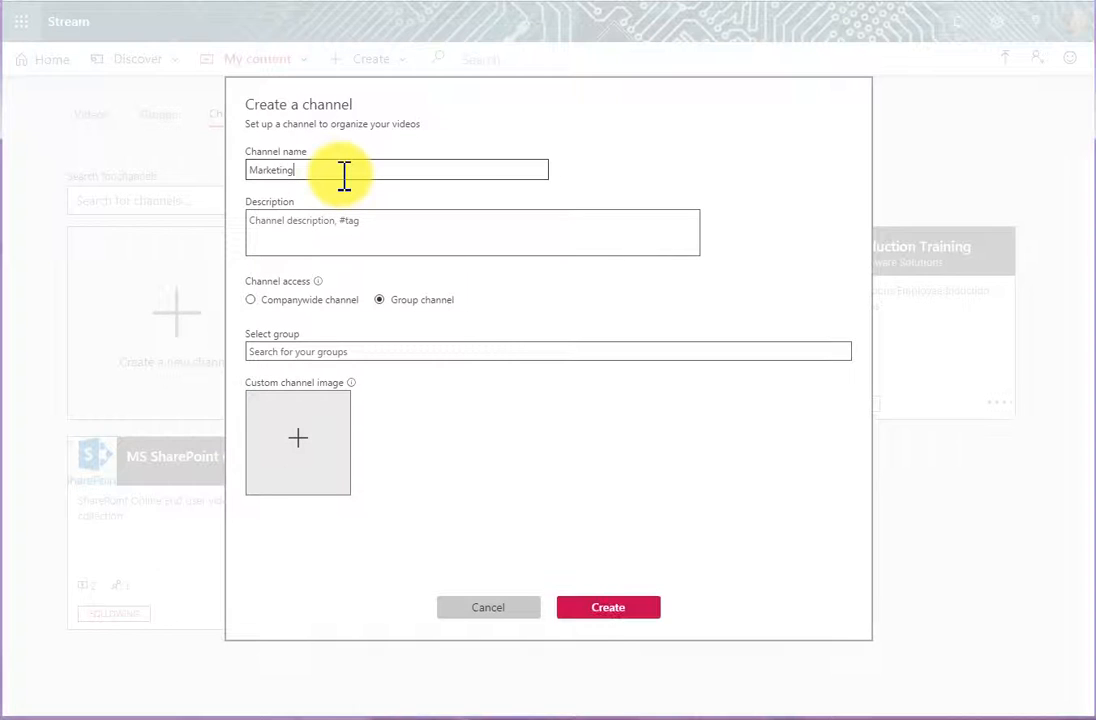
pyautogui.click(320, 228)
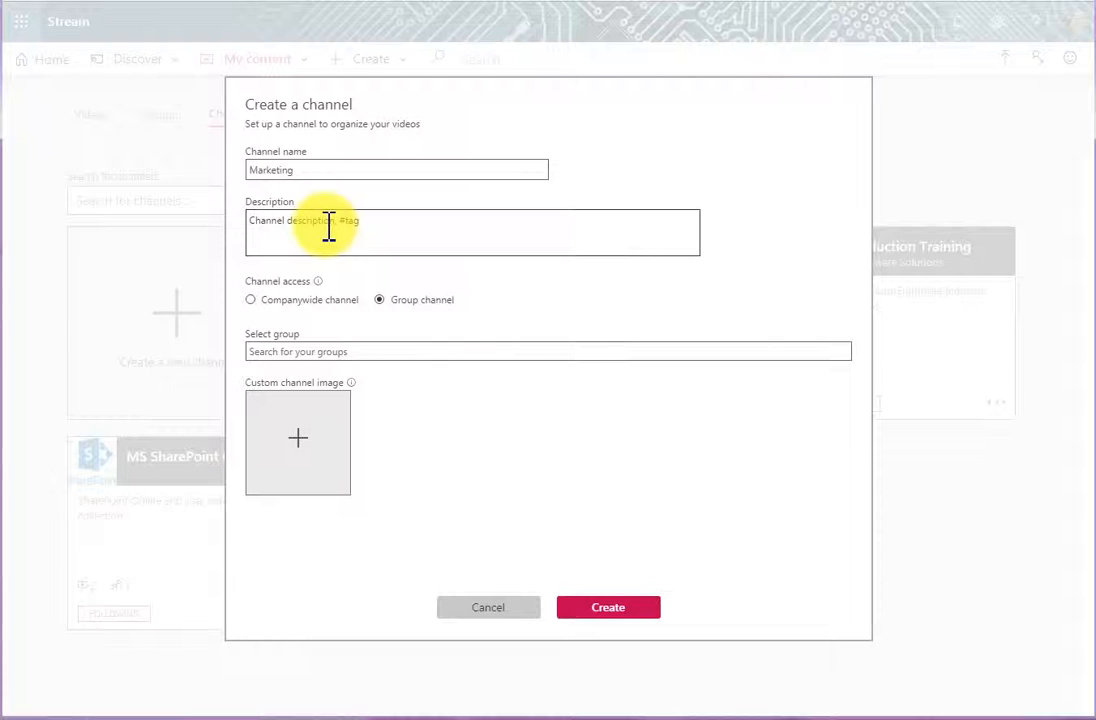
pyautogui.write('Marketing resources for the Marketing Team only')
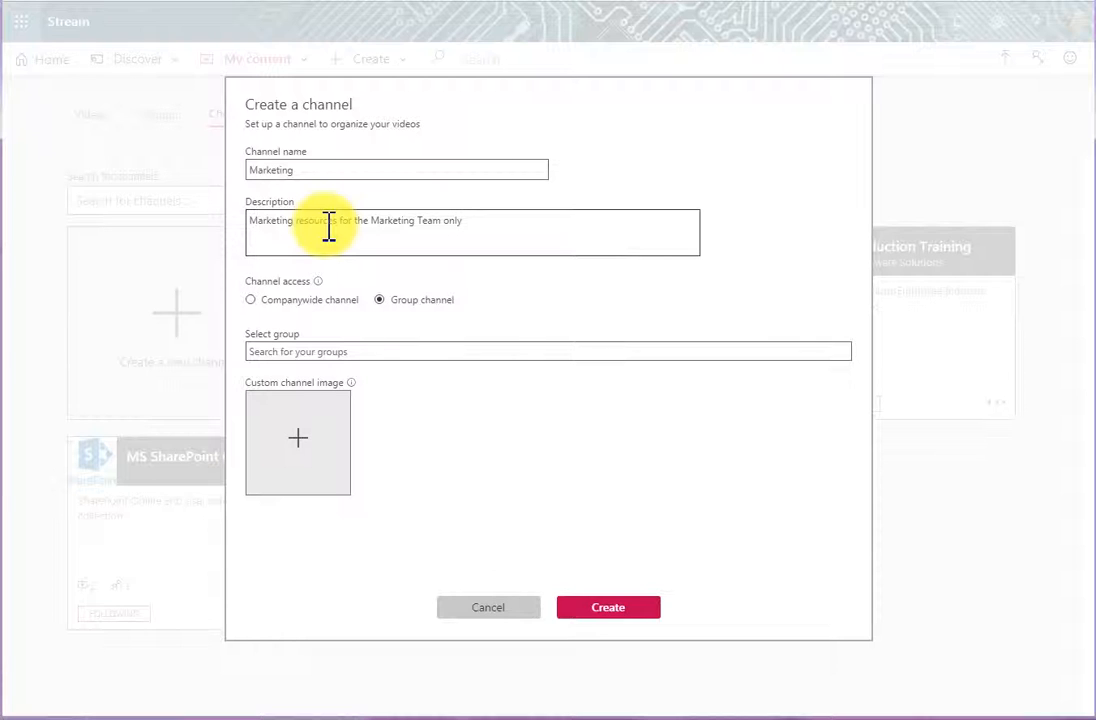
# - Set the channel access to Group channel and assign it to the Tailspin Toys group
pyautogui.click(283, 300)
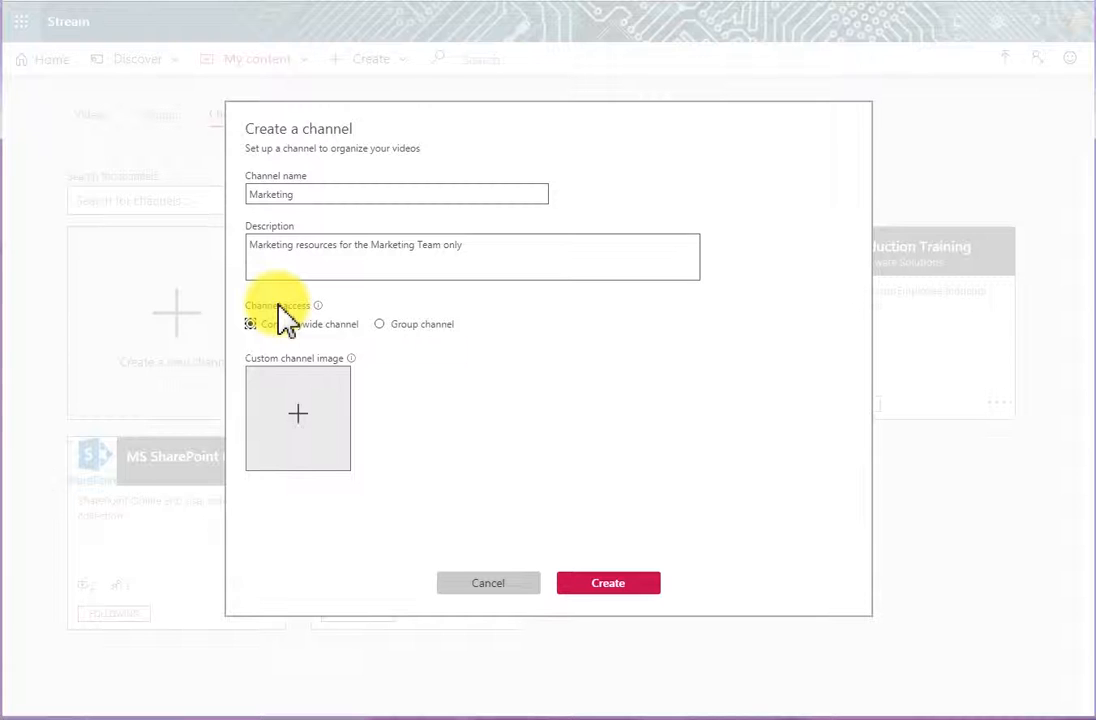
pyautogui.click(405, 325)
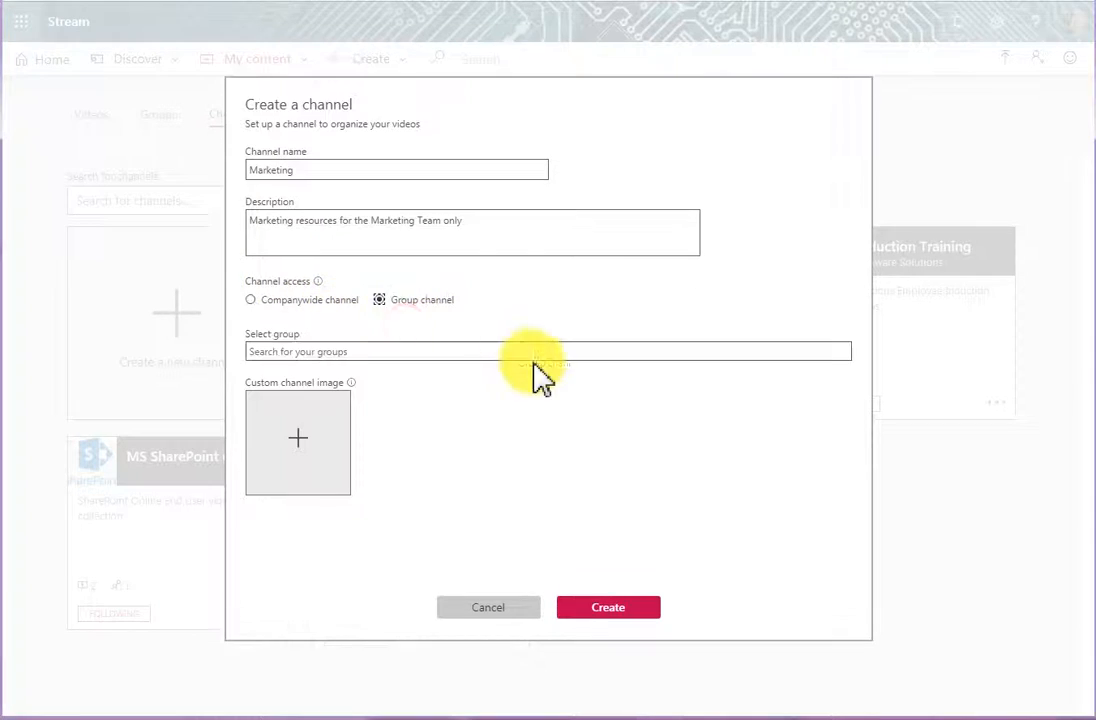
pyautogui.click(315, 353)
pyautogui.write('s')
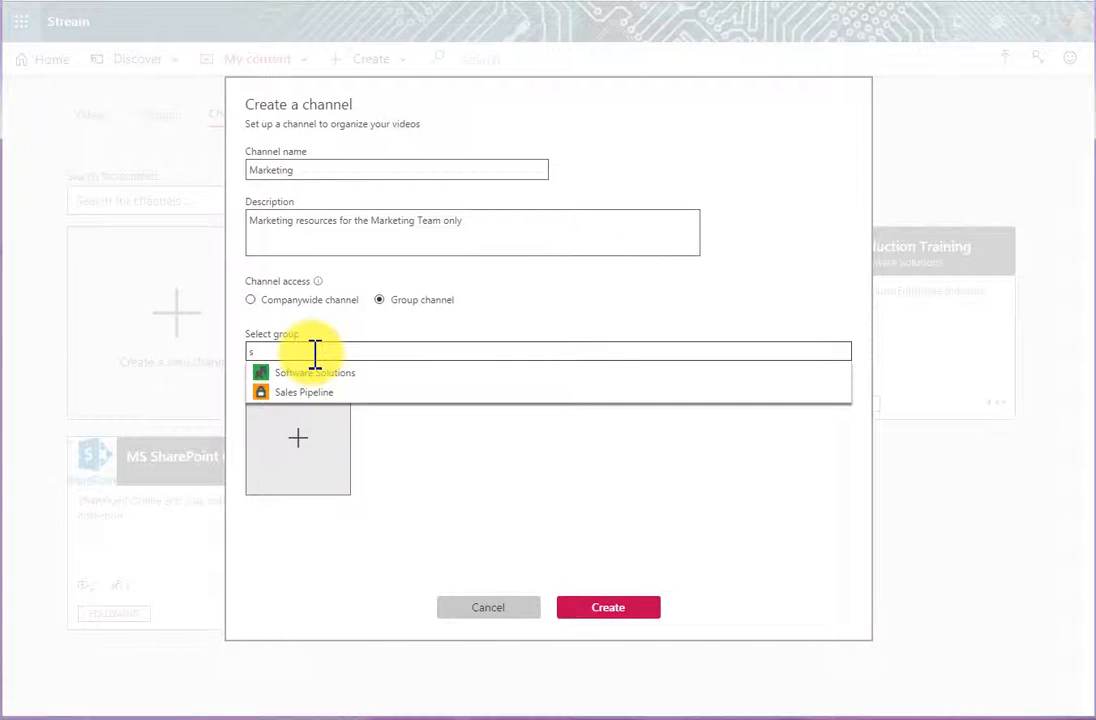
pyautogui.press('BackSpace')
pyautogui.write('t')
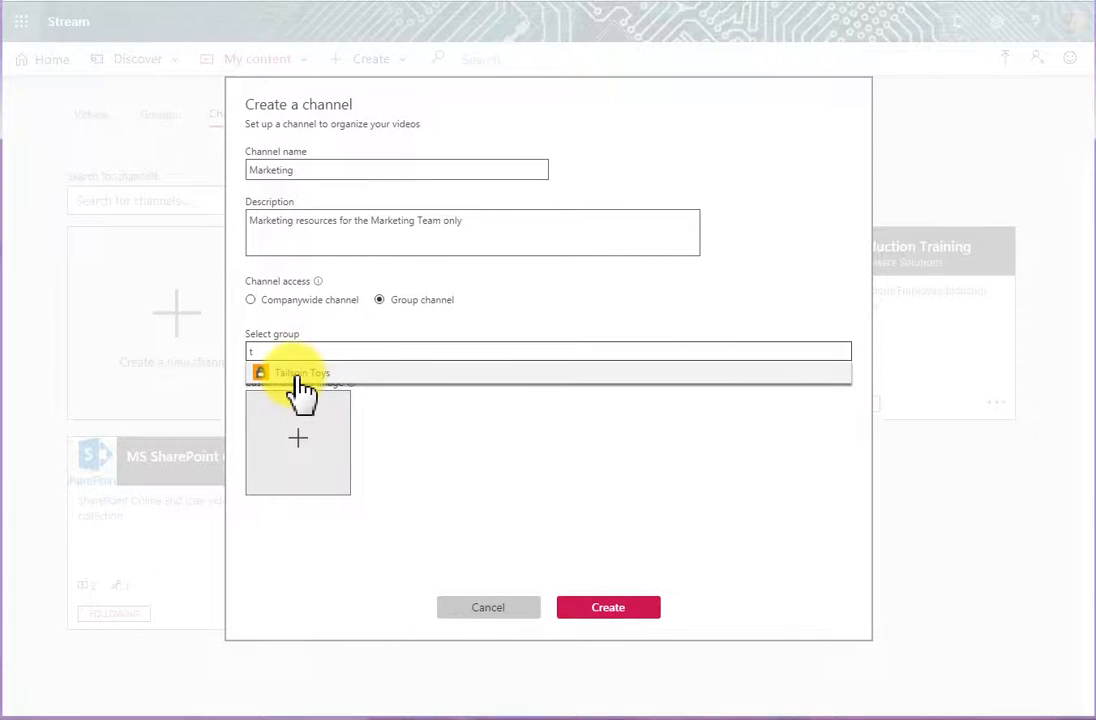
pyautogui.click(298, 373)
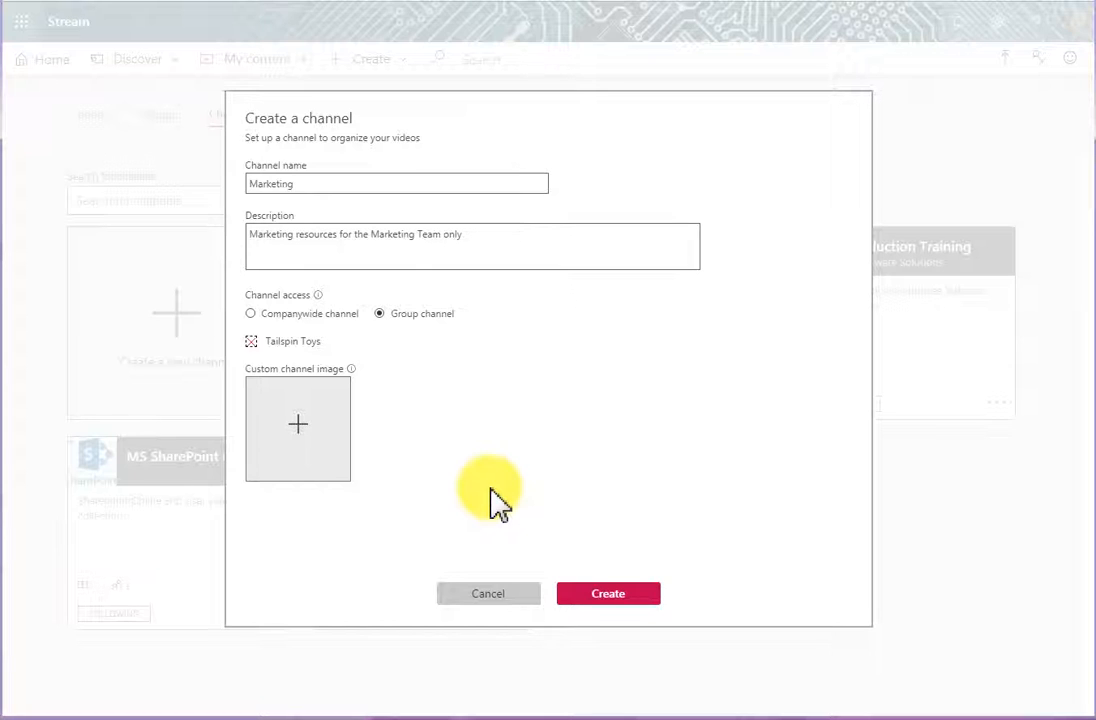
# - Use toy.JPG from the Exercise Files folder as the custom channel image and create the channel
pyautogui.click(294, 423)
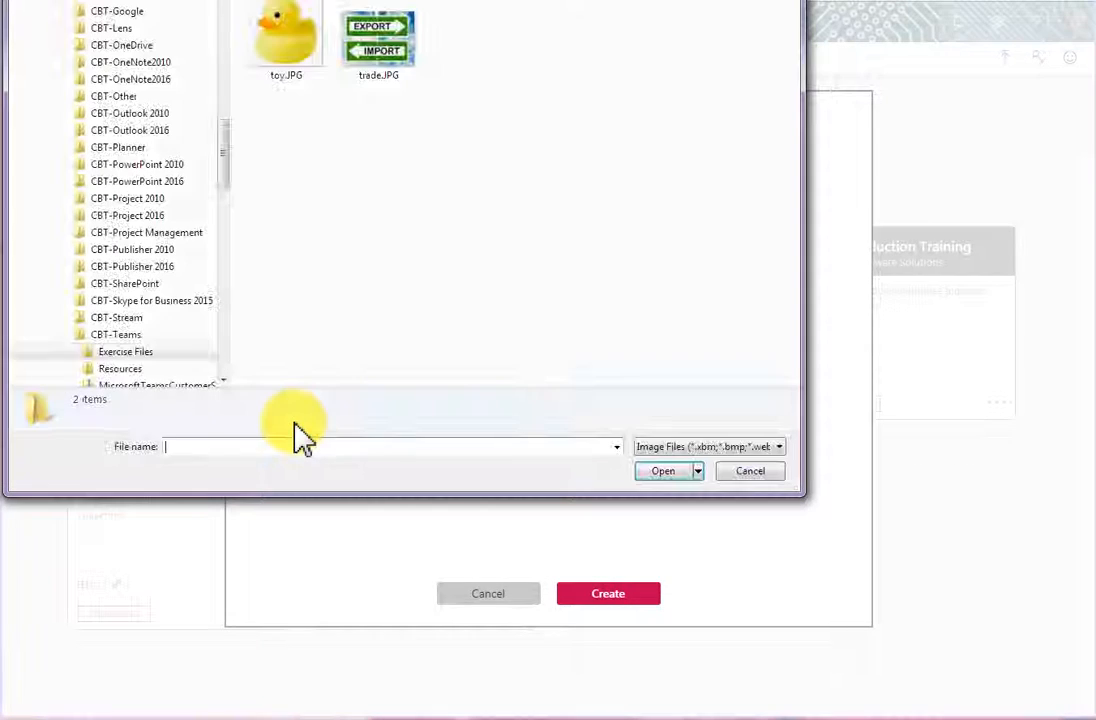
pyautogui.click(294, 45)
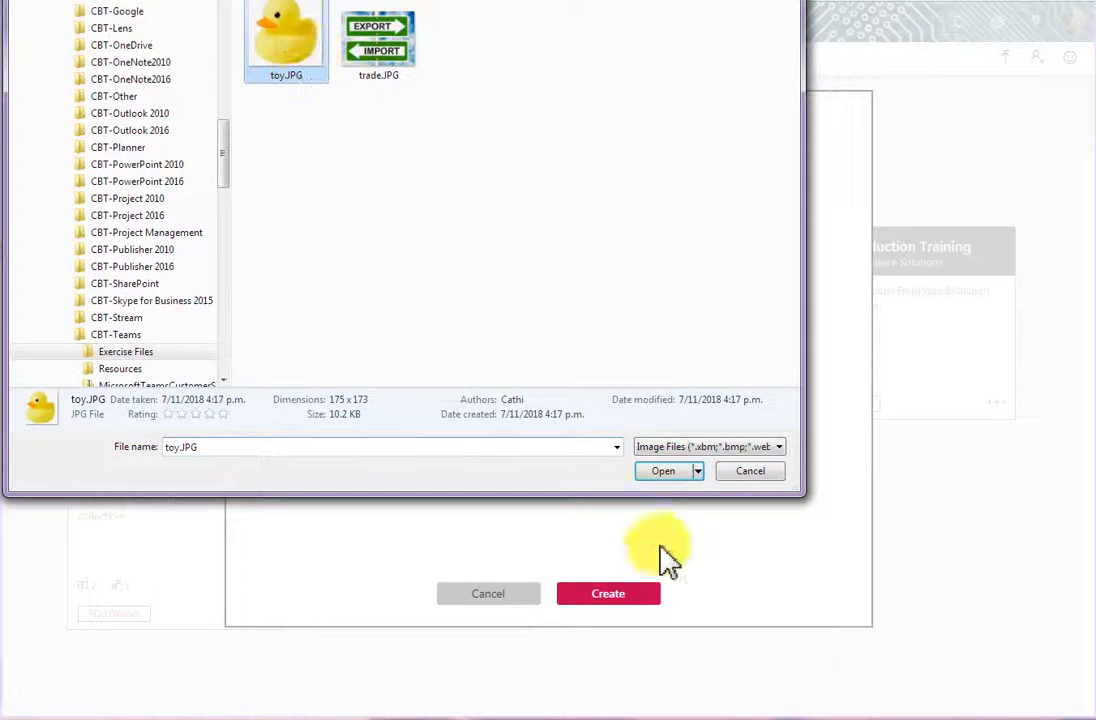
pyautogui.click(667, 470)
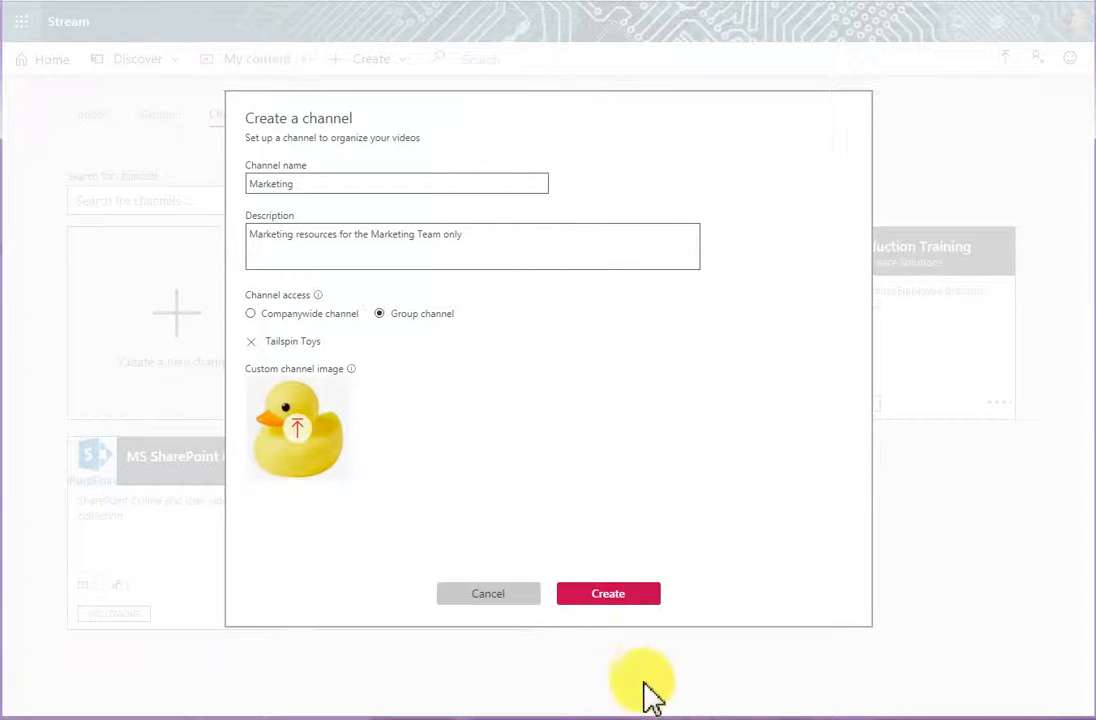
pyautogui.click(617, 596)
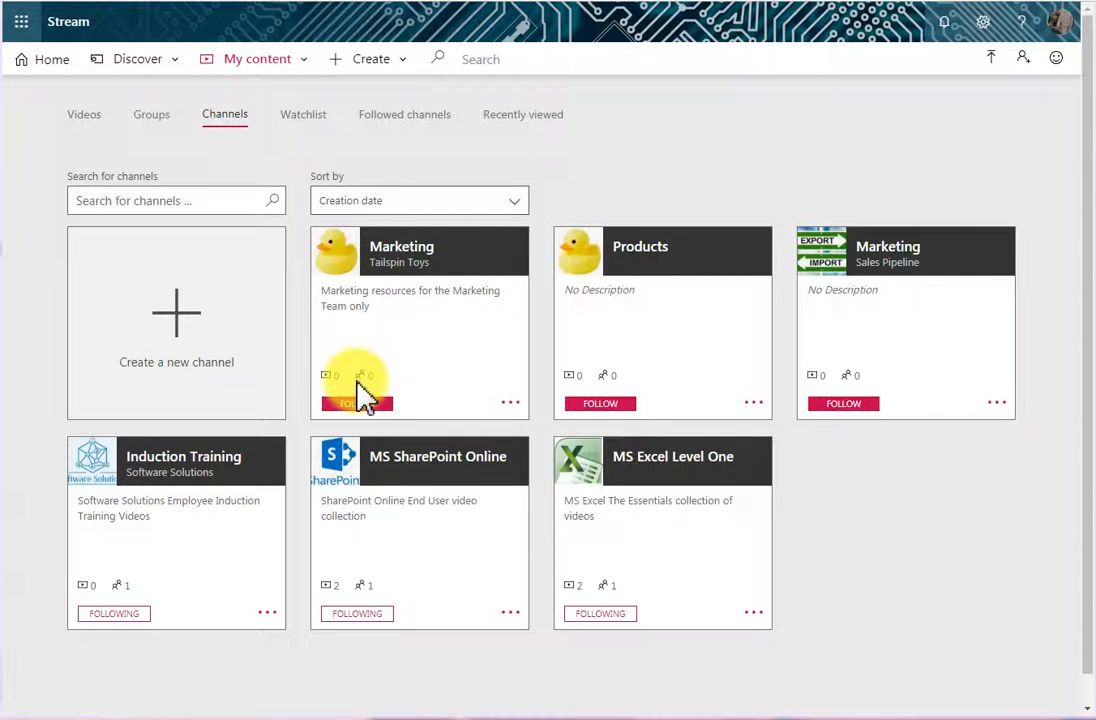
# - Follow both Marketing channels, the one in Tailspin Toys and the one in Sales Pipeline
pyautogui.click(368, 418)
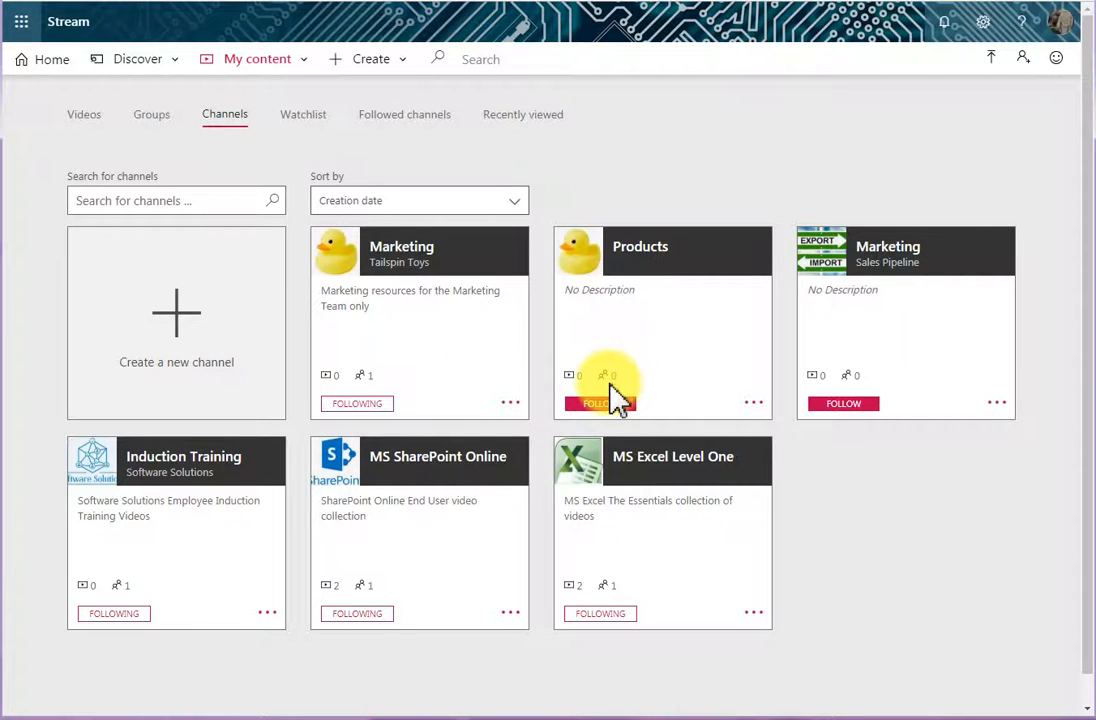
pyautogui.click(845, 404)
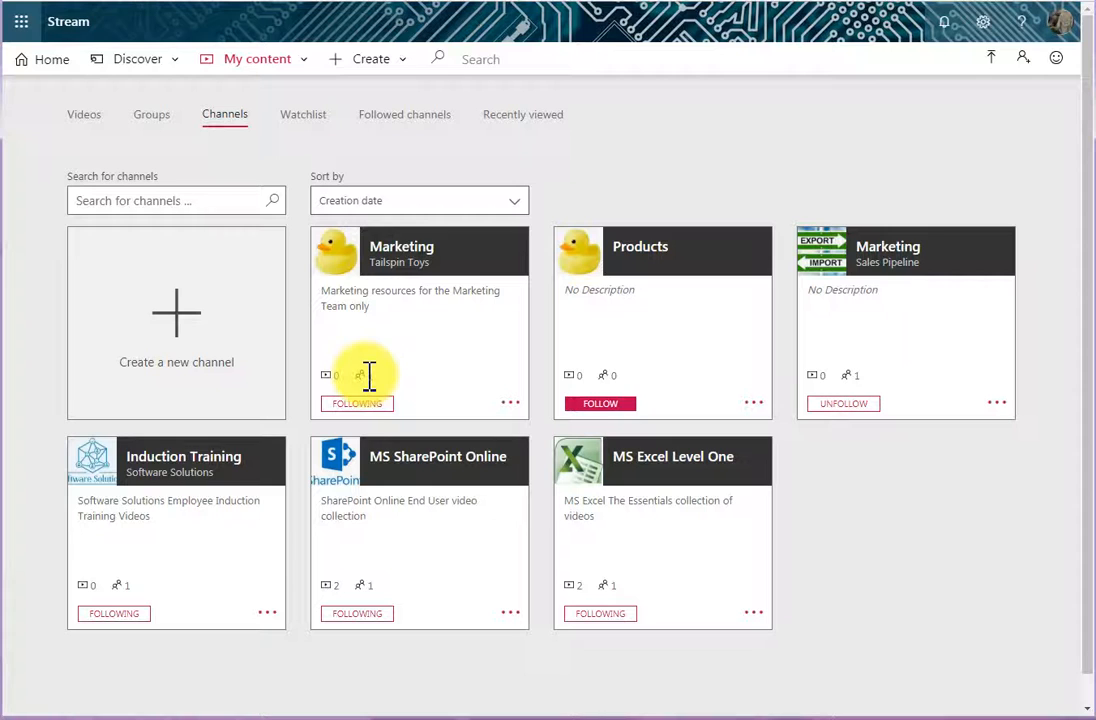
# - Edit the Tailspin Toys group's Marketing channel and change its name to "Tailspin Toys Marketing"
pyautogui.click(509, 405)
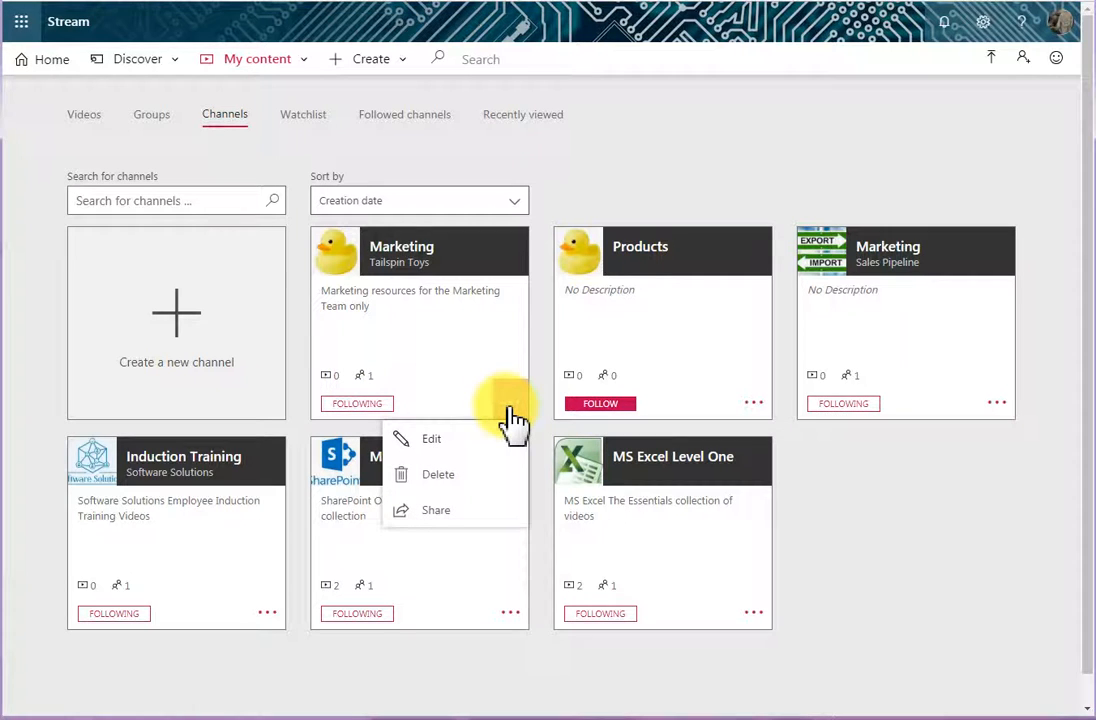
pyautogui.click(452, 440)
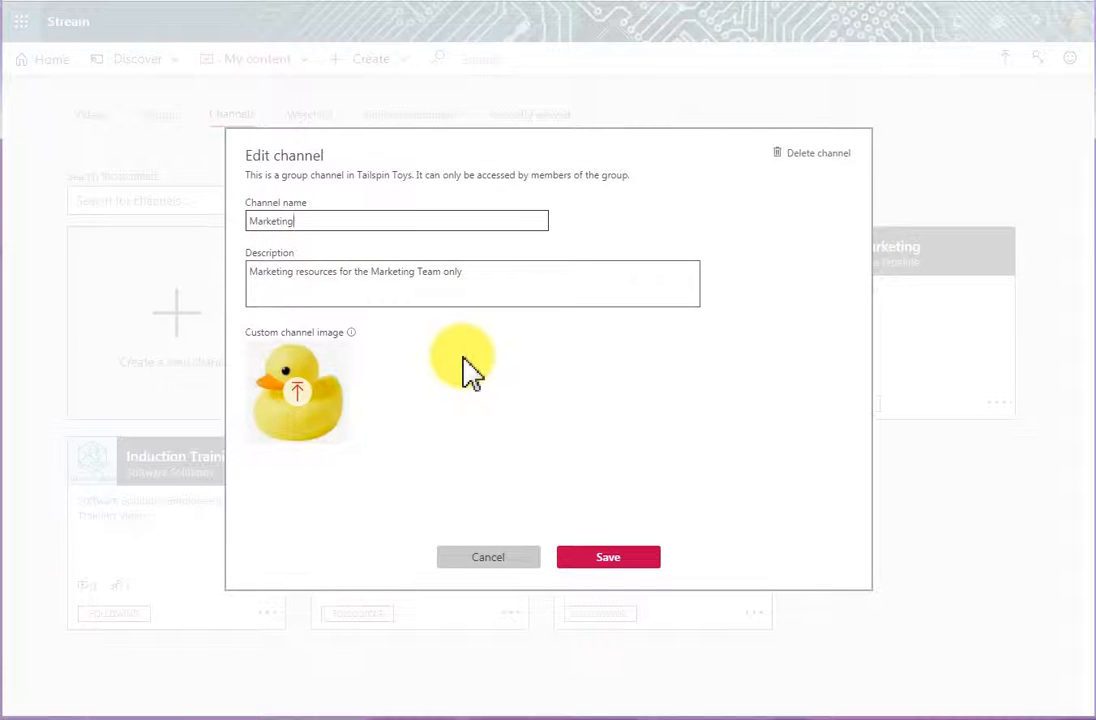
pyautogui.write('Tailspin ')
pyautogui.write('Tous')
pyautogui.press('BackSpace')
pyautogui.press('BackSpace')
pyautogui.press('BackSpace')
pyautogui.press('BackSpace')
pyautogui.write('oys')
# - Change the channel description to "Marketing resources for the Marketing Team within Tail Spin Toys only" and save the edits
pyautogui.click(358, 274)
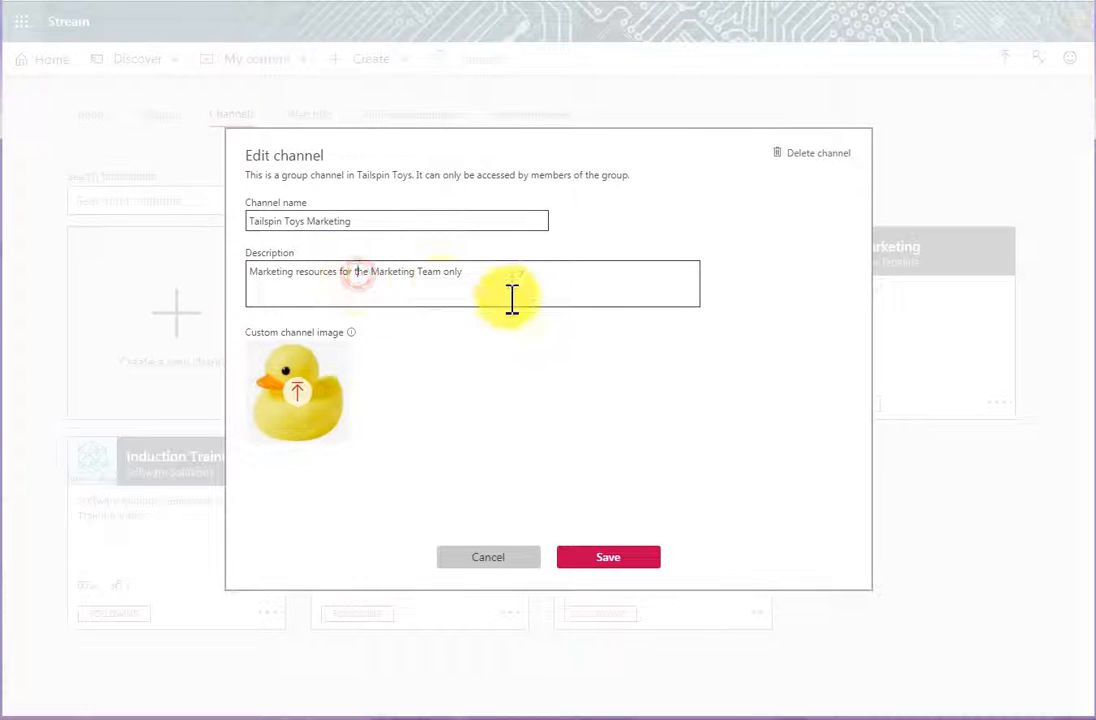
pyautogui.write('within Ta')
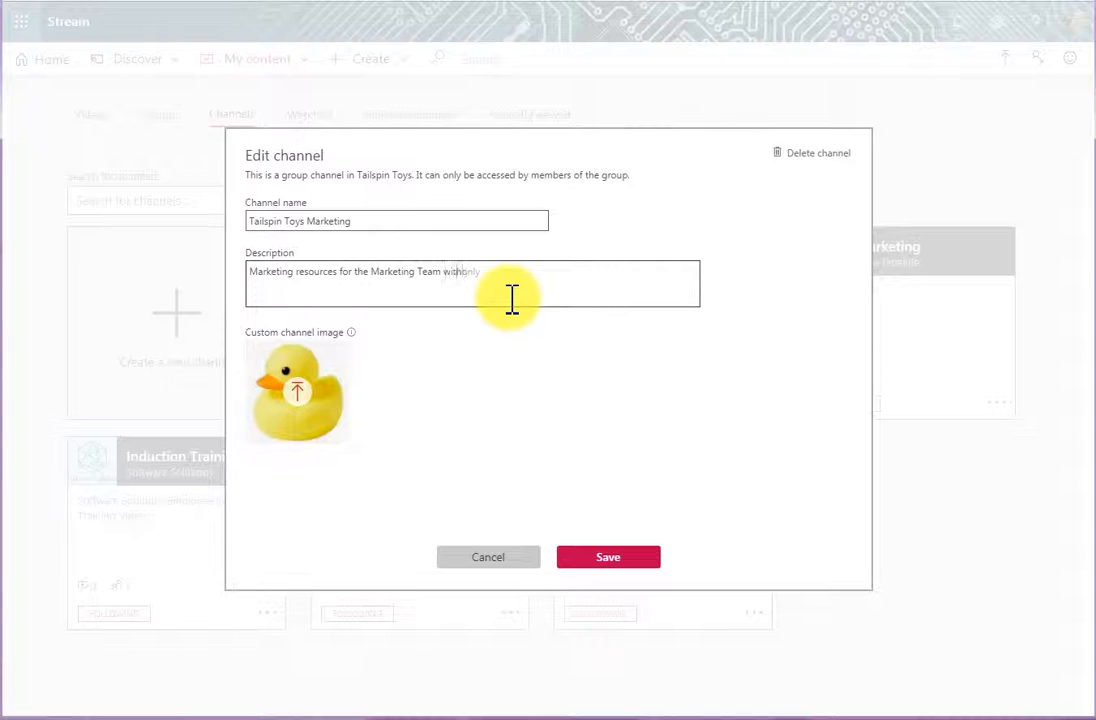
pyautogui.write('il Spin Toys')
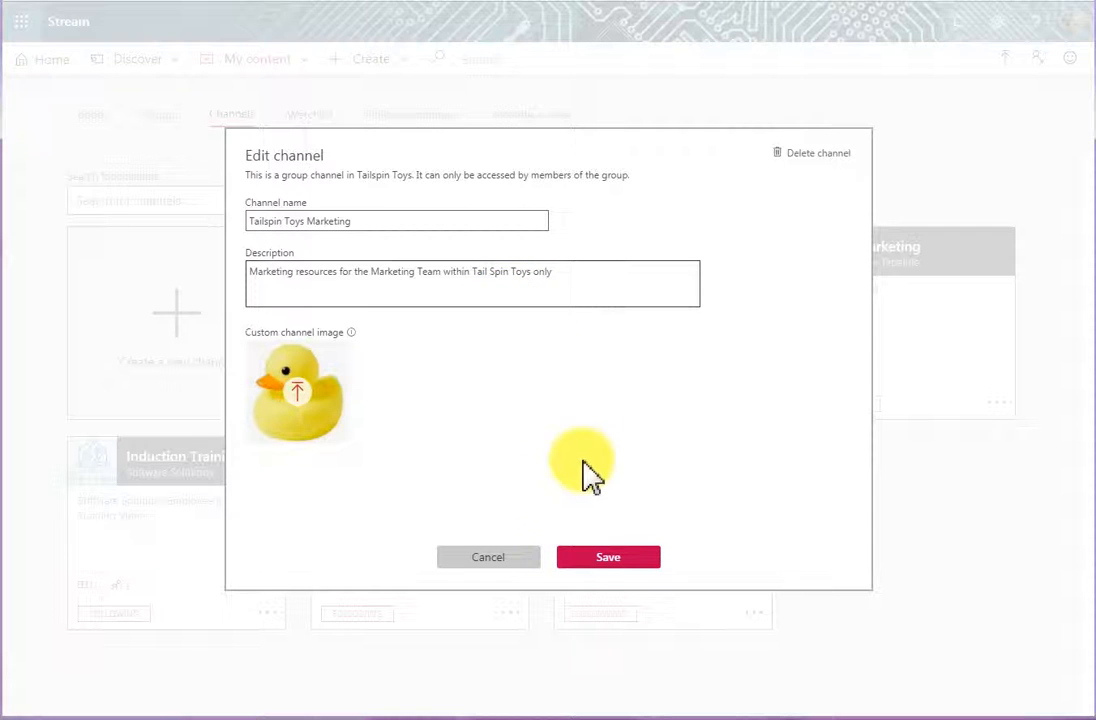
pyautogui.click(610, 560)
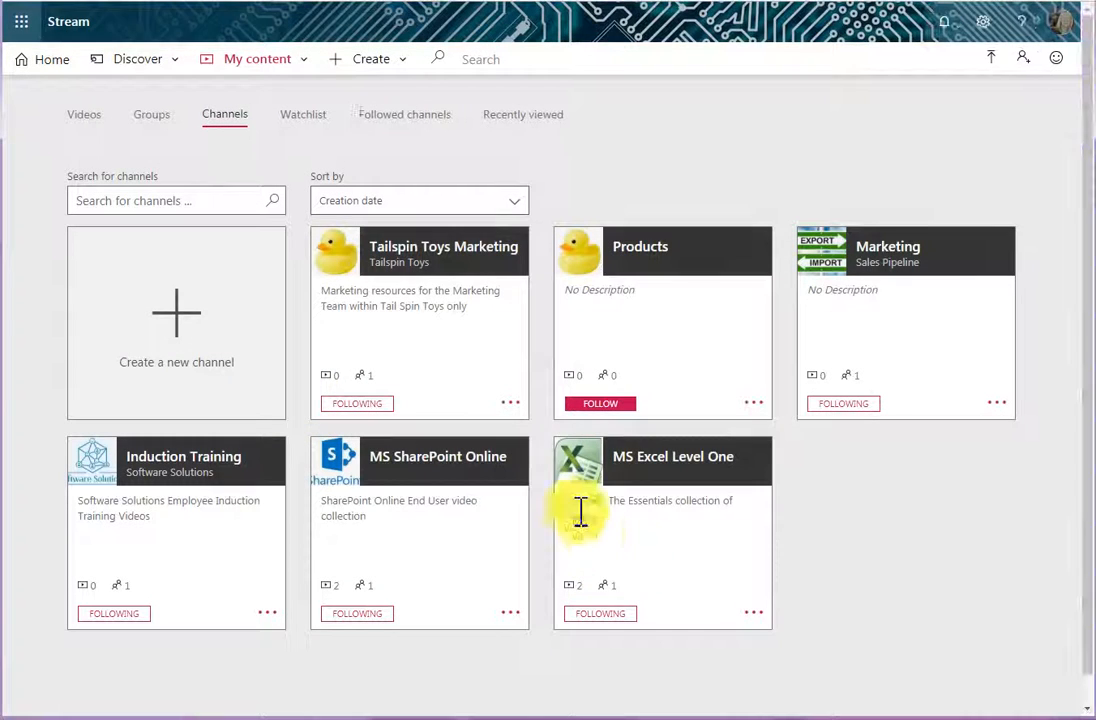
# - Copy the direct link to the Tailspin Toys Marketing channel and view its embed code in the sharing options
pyautogui.click(512, 407)
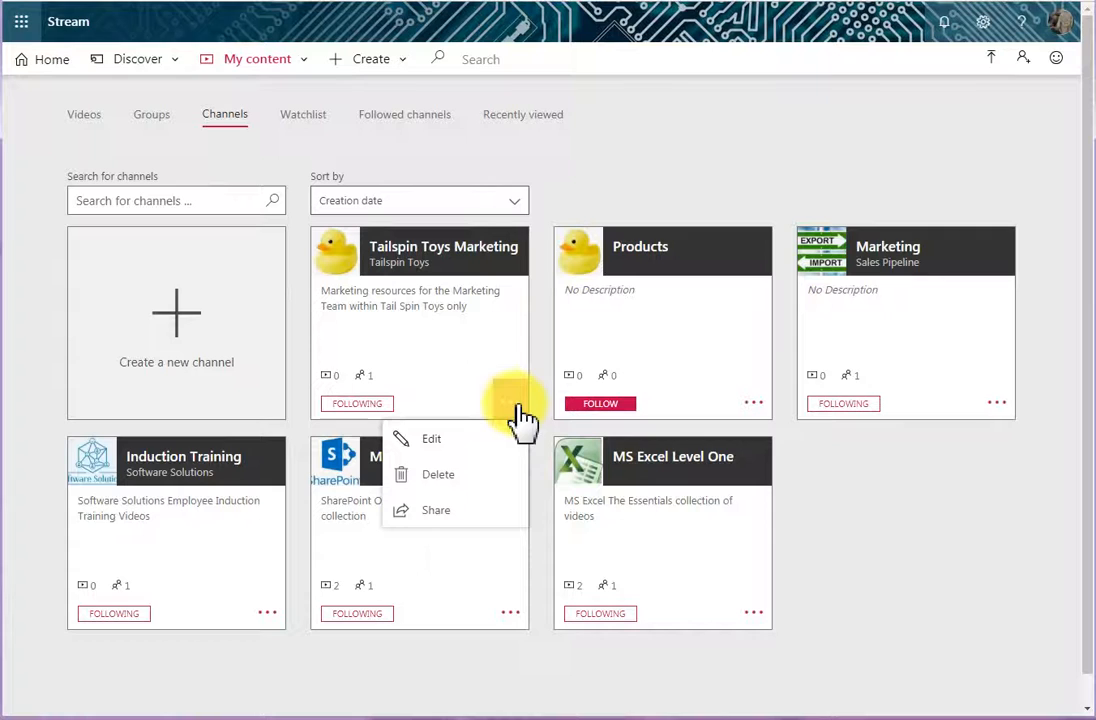
pyautogui.click(434, 510)
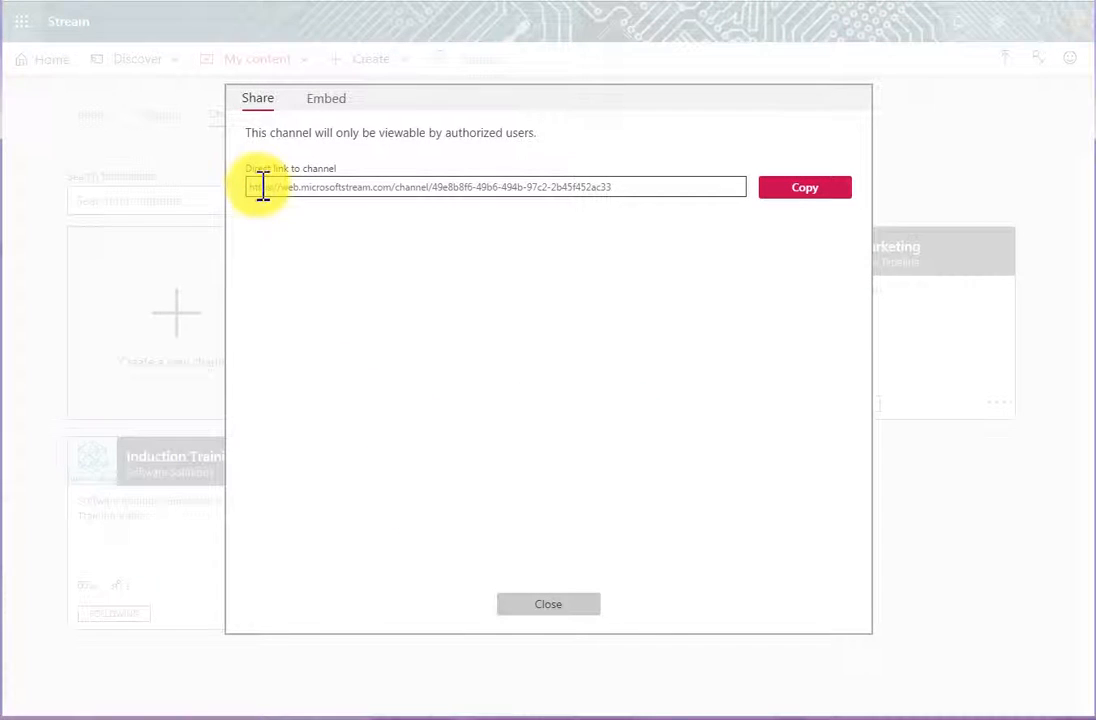
pyautogui.click(802, 195)
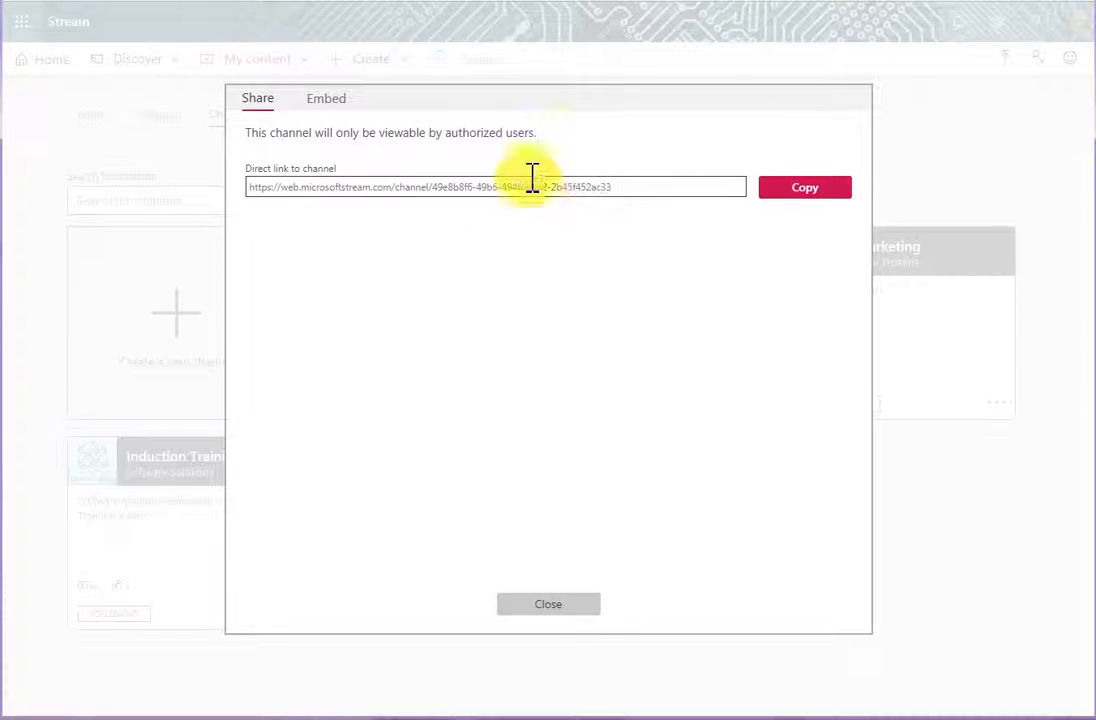
pyautogui.click(331, 99)
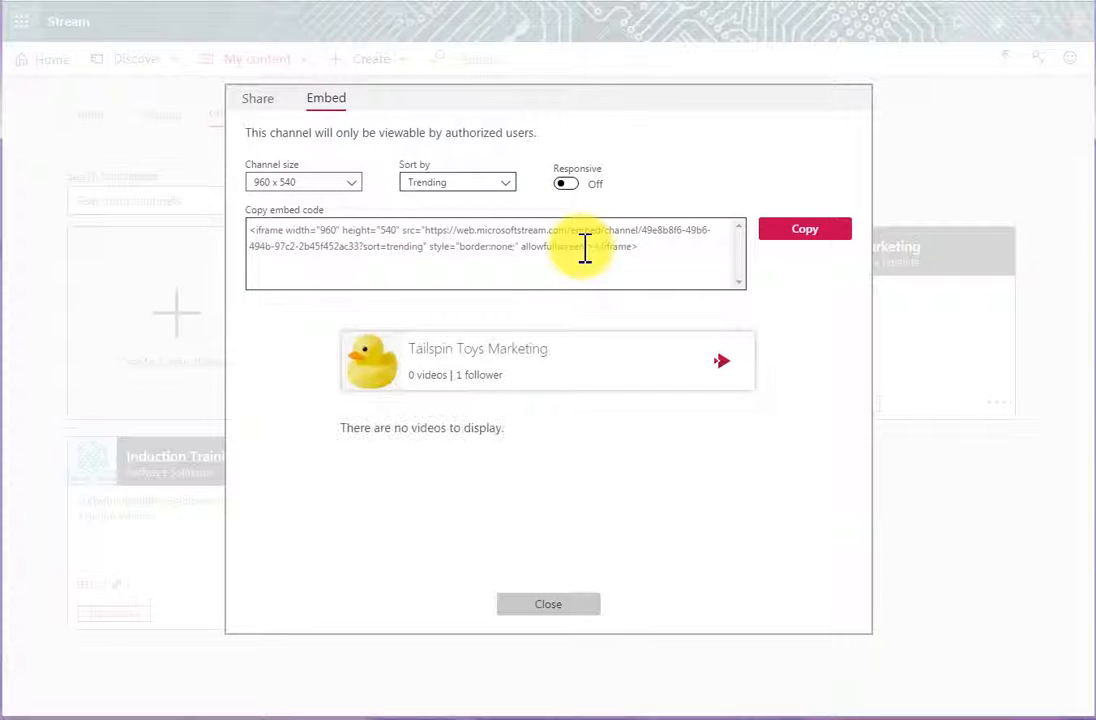
pyautogui.click(557, 612)
# - Open the list of available actions for the Tailspin Toys Marketing channel
pyautogui.click(508, 408)
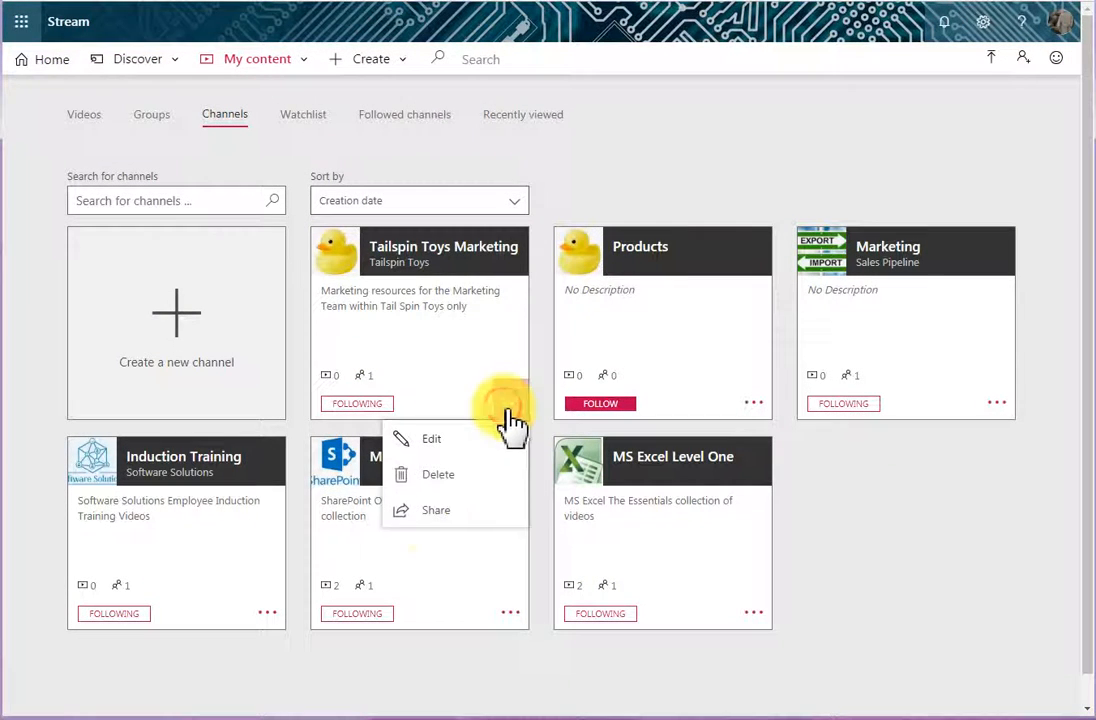